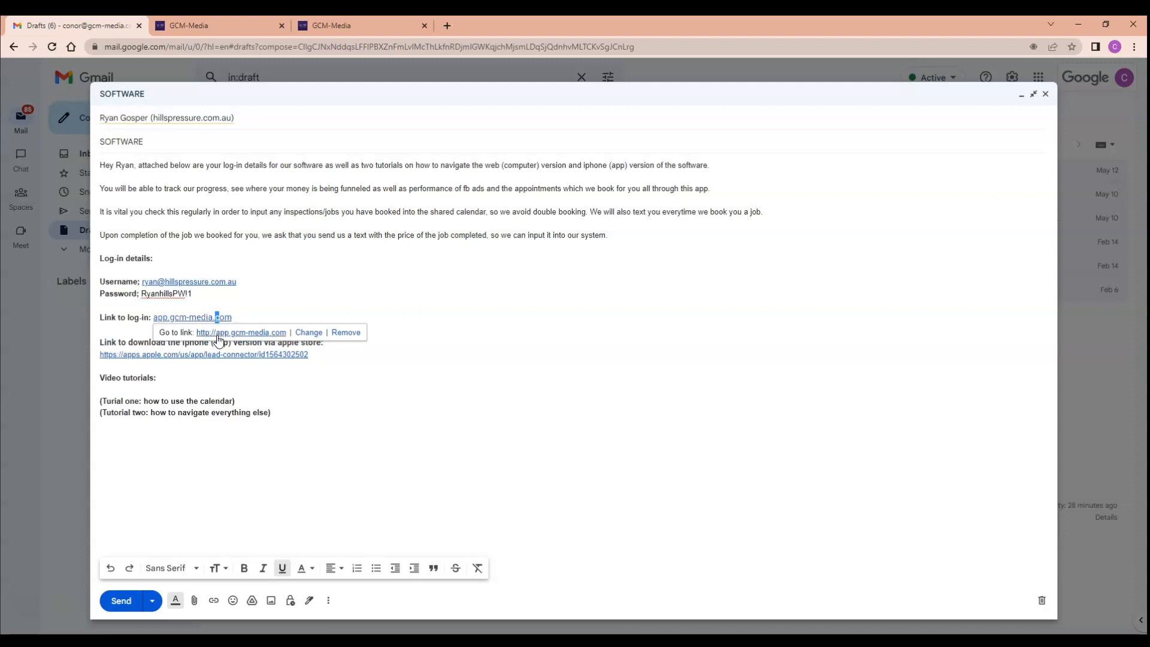
Open the app log-in link from the email draft and check which account is signed in.
left_click(218, 337)
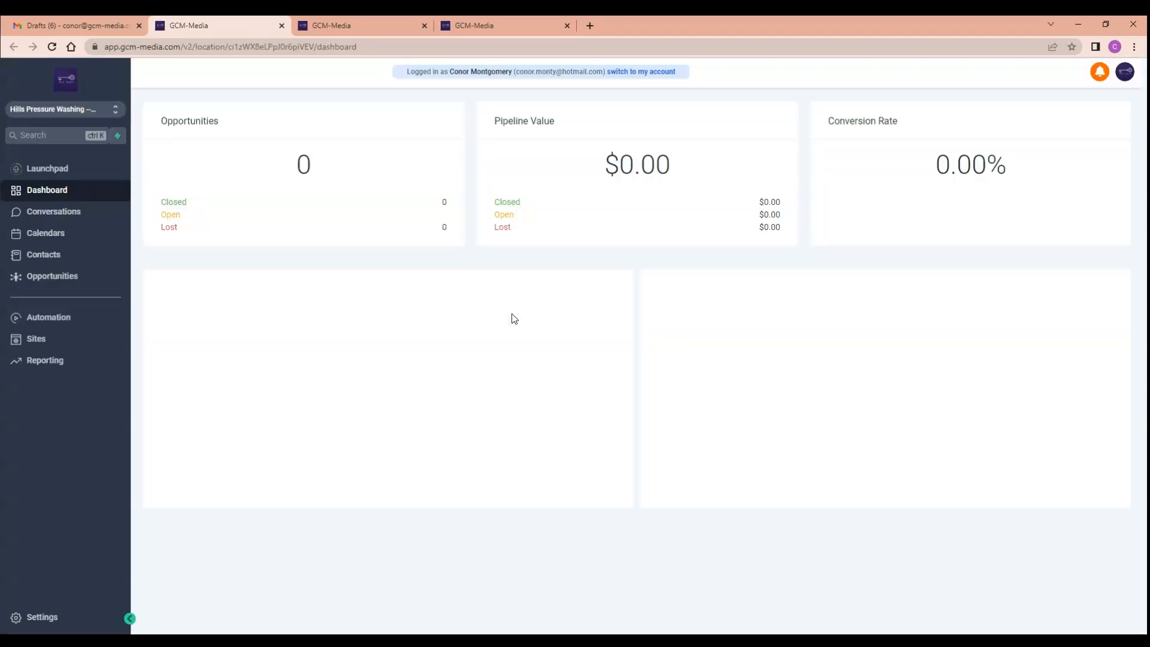
left_click(1128, 79)
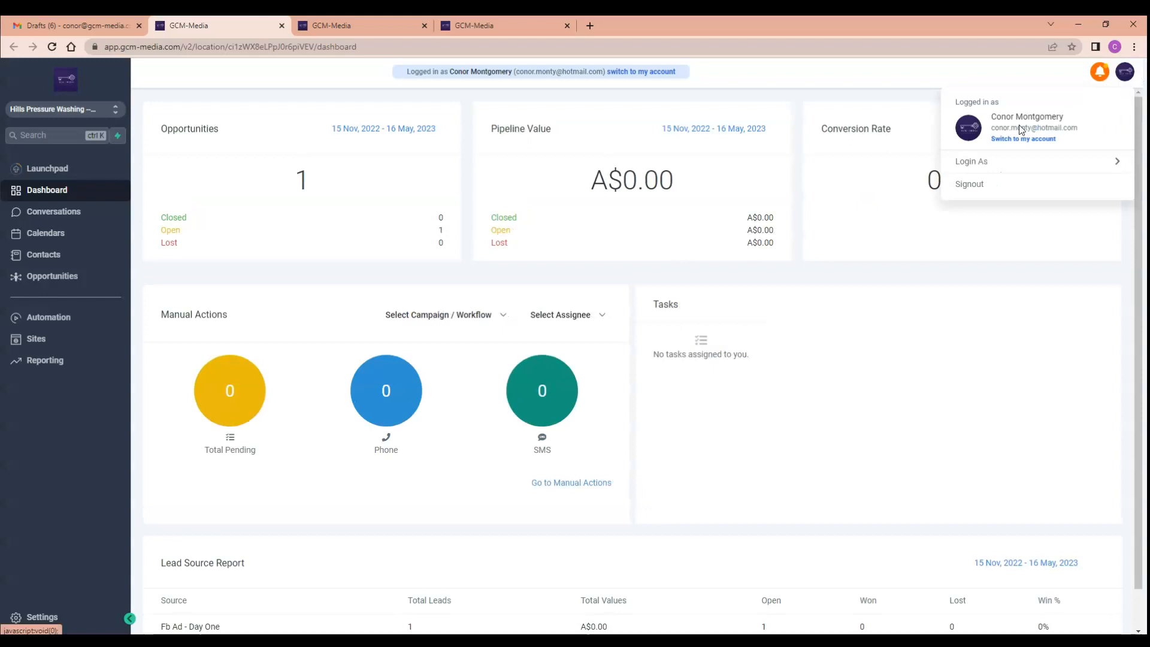
Review the log-in details in the email draft and return to the app's dashboard tab.
left_click(89, 23)
left_click(208, 292)
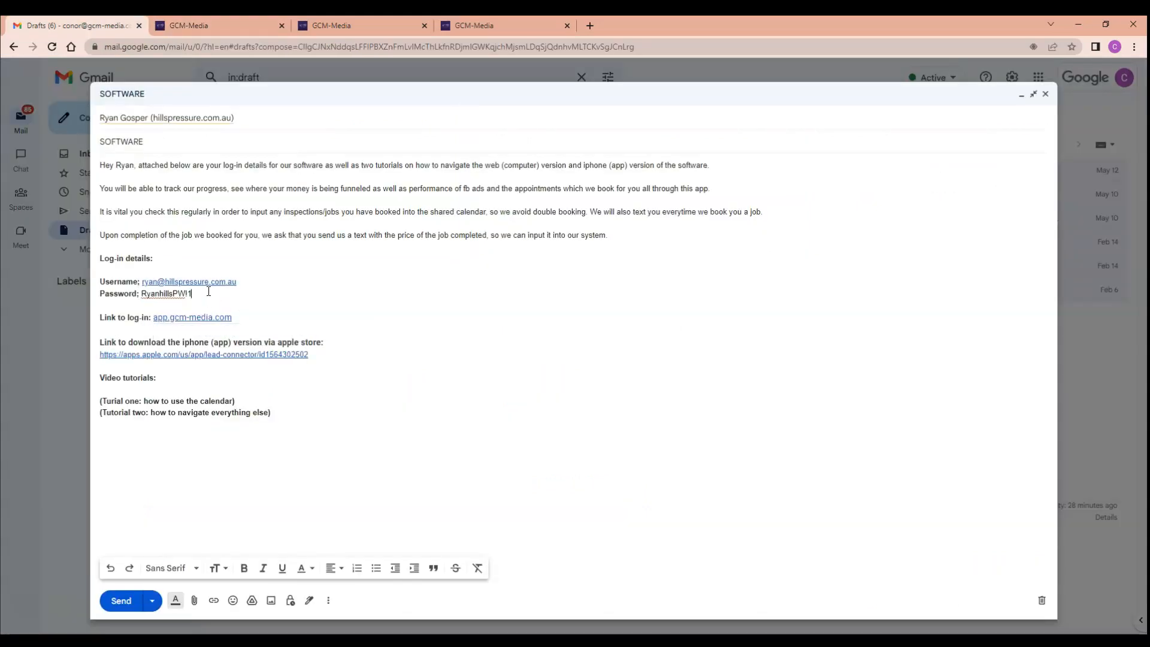
left_click(252, 285)
left_click(200, 27)
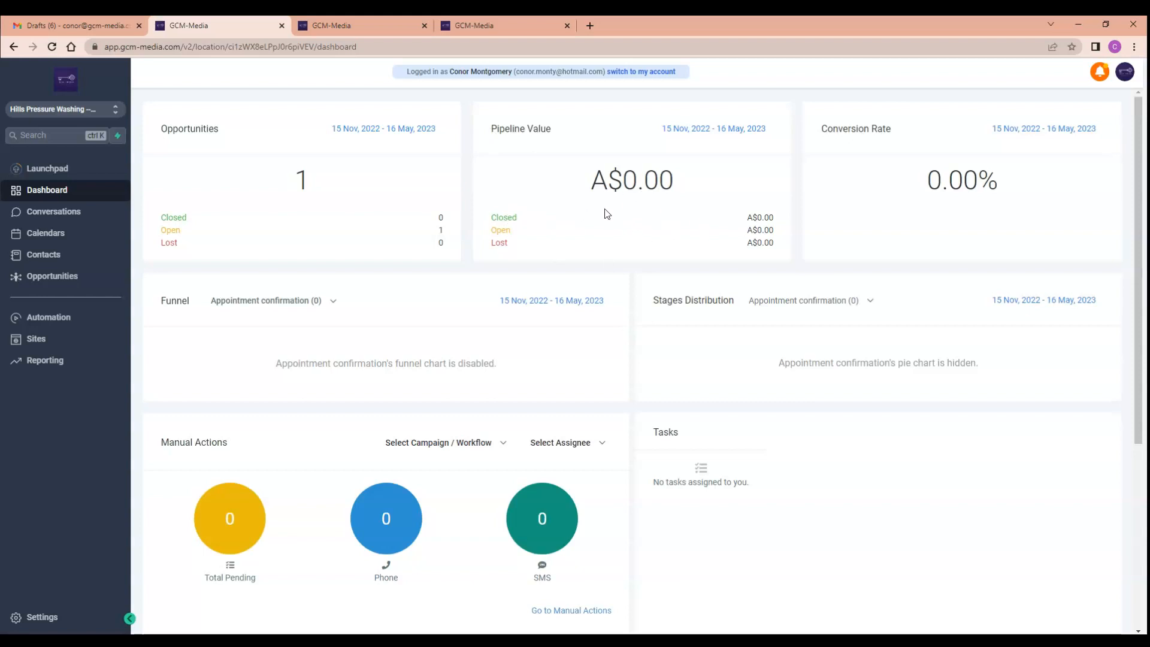
Scroll through the dashboard reports.
scroll(606, 214, "down", 1)
scroll(621, 213, "up", 1)
scroll(603, 242, "down", 5)
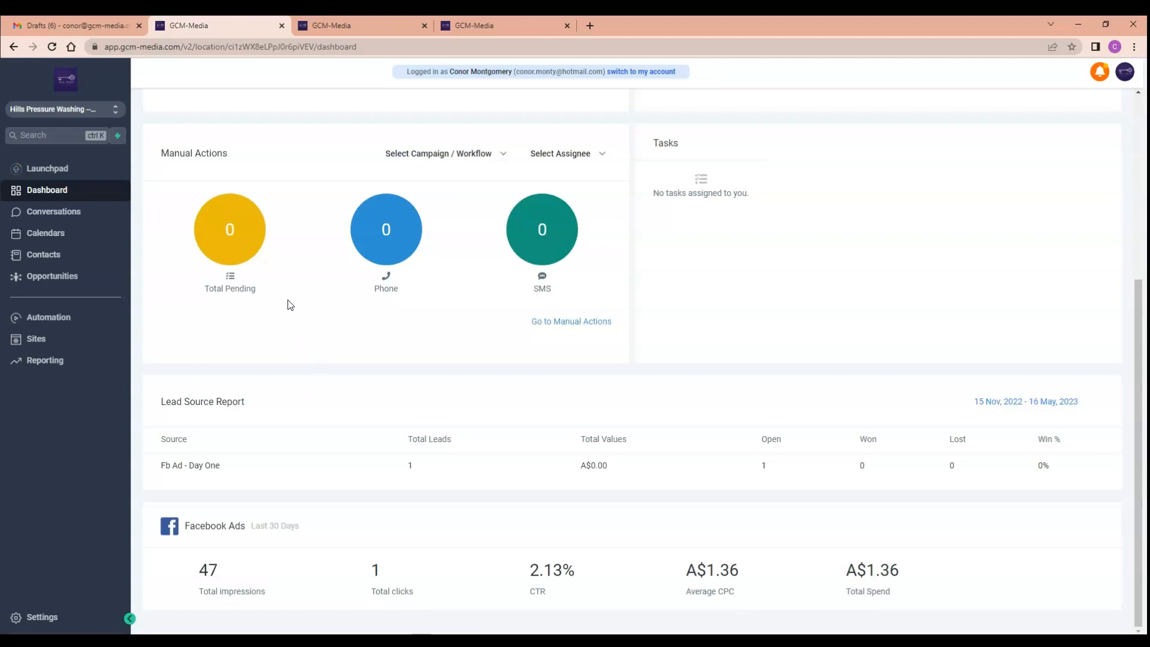
scroll(293, 323, "up", 5)
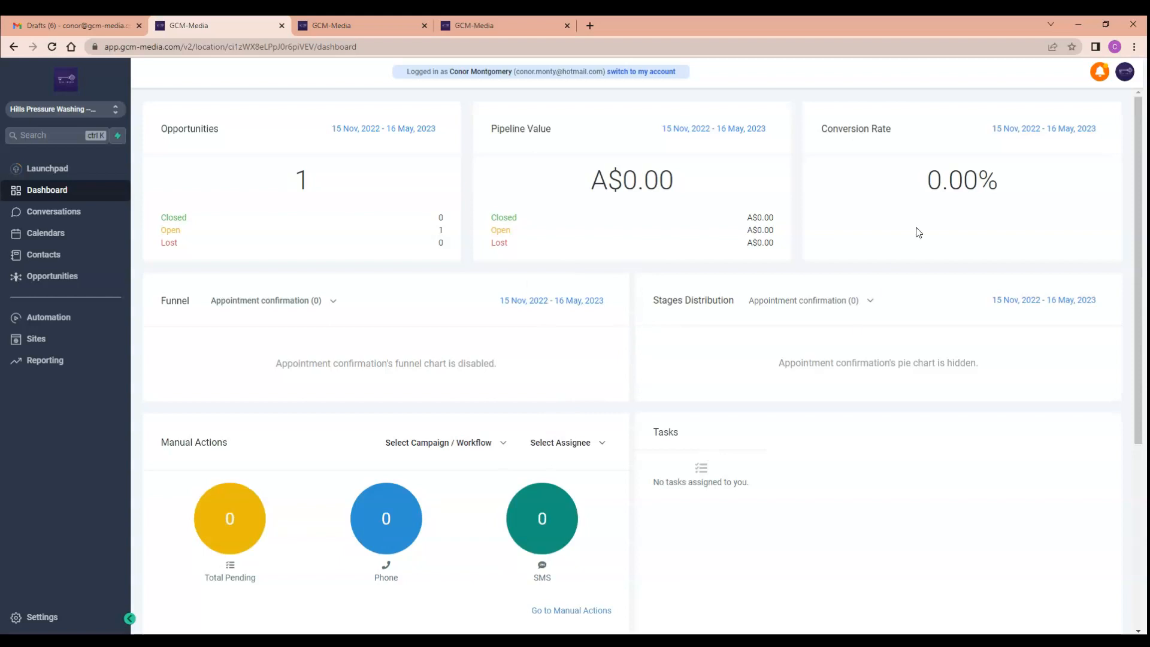
Visit the Conversations page and the Calendars page.
left_click(71, 216)
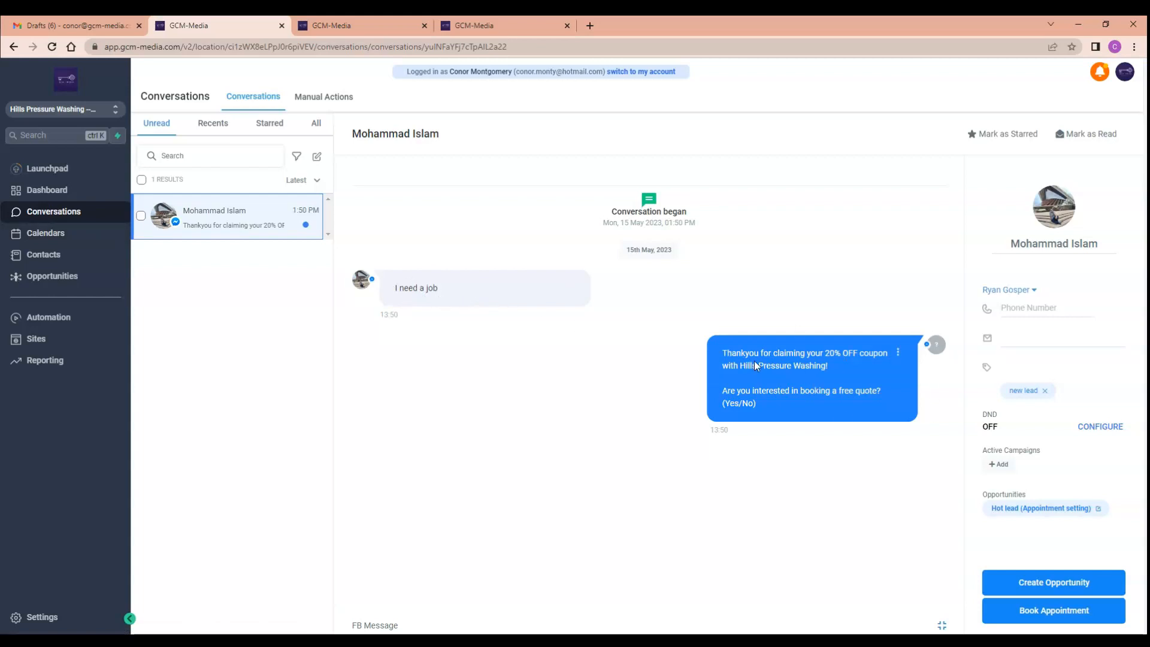
left_click(70, 240)
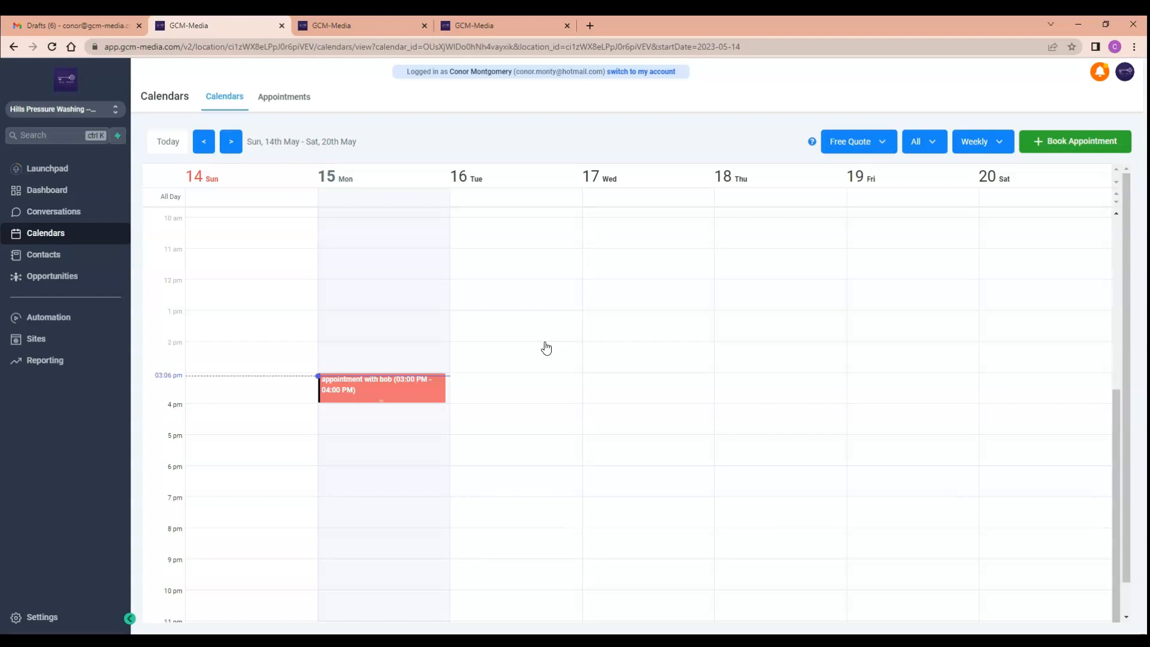
Start booking an appointment and view the Add New contact form without saving a contact.
left_click(1055, 142)
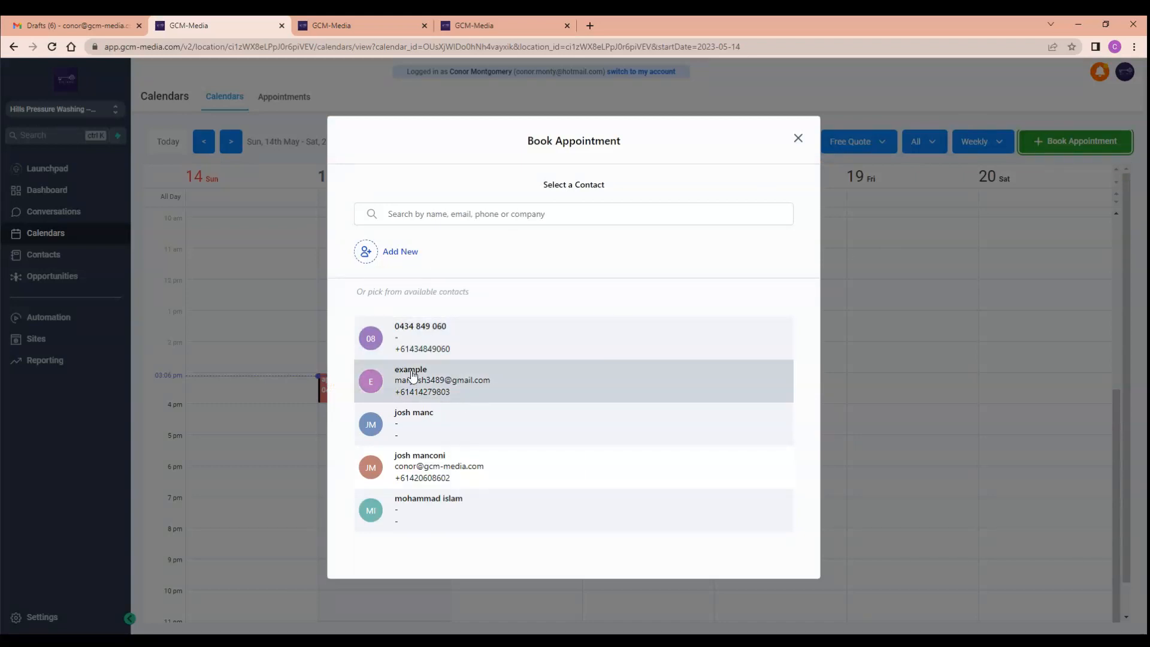
left_click(401, 259)
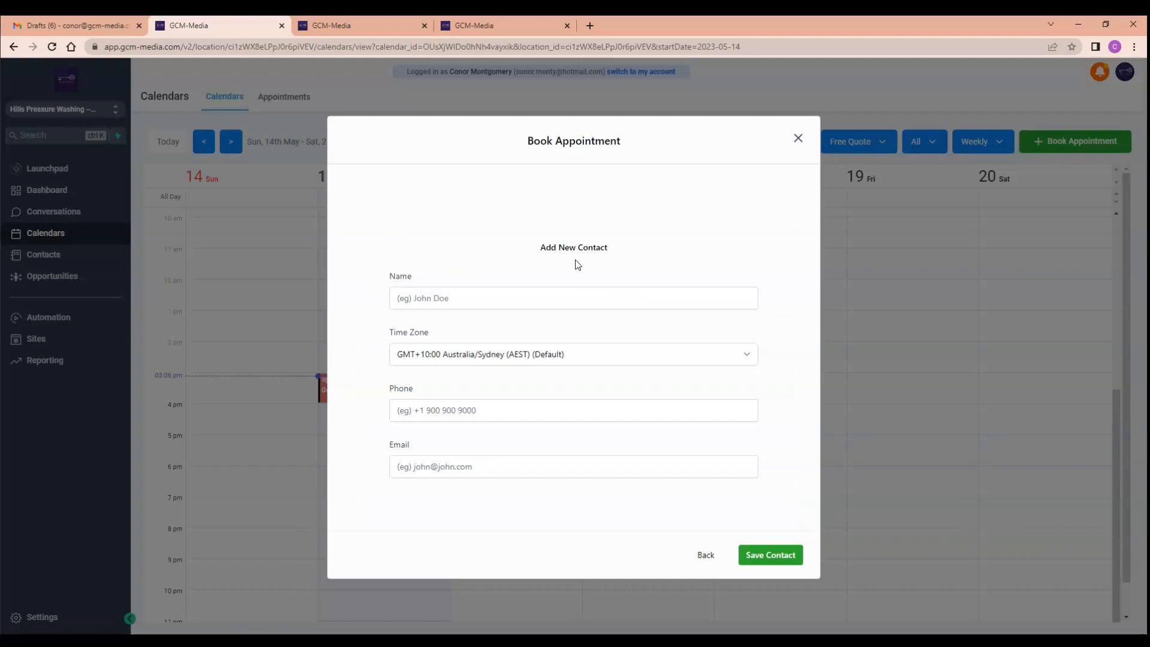
left_click(459, 299)
left_click(477, 414)
left_click(480, 466)
left_click(706, 554)
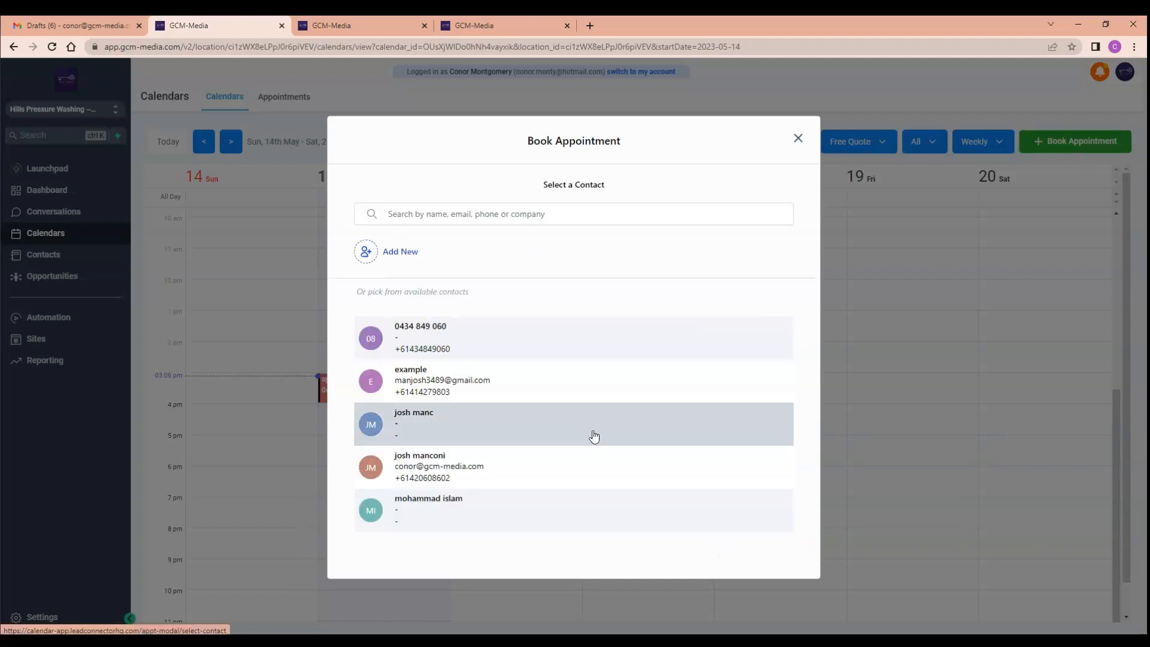
Choose the Example contact for the booking, keeping the Free Quote calendar.
left_click(421, 377)
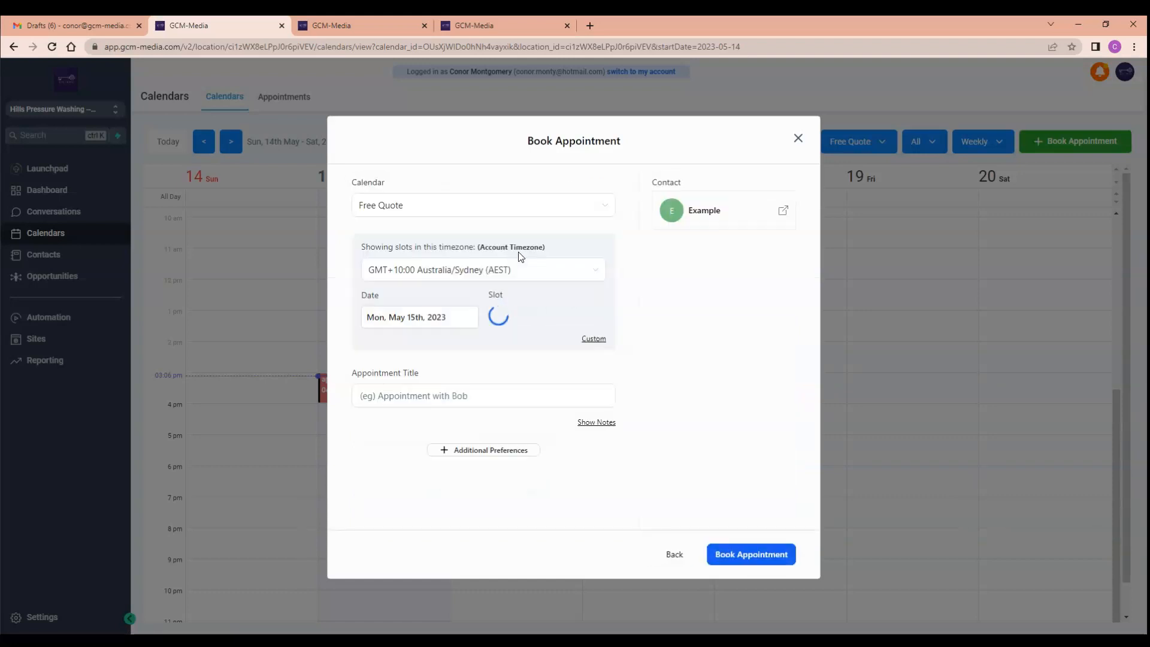
left_click(509, 210)
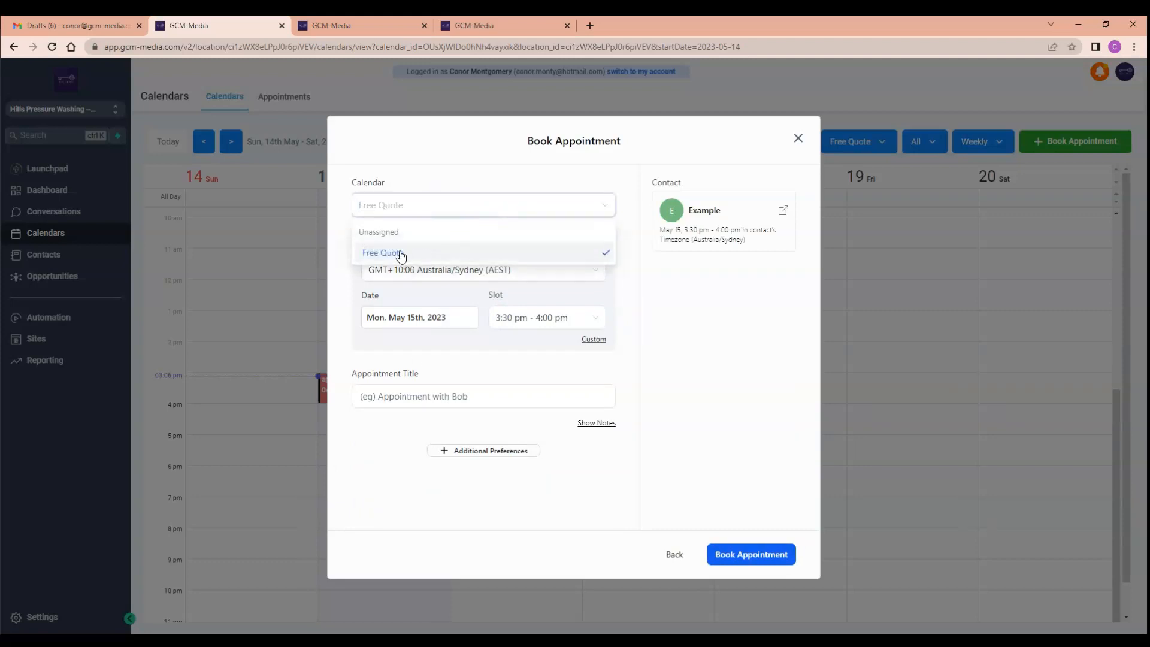
left_click(599, 210)
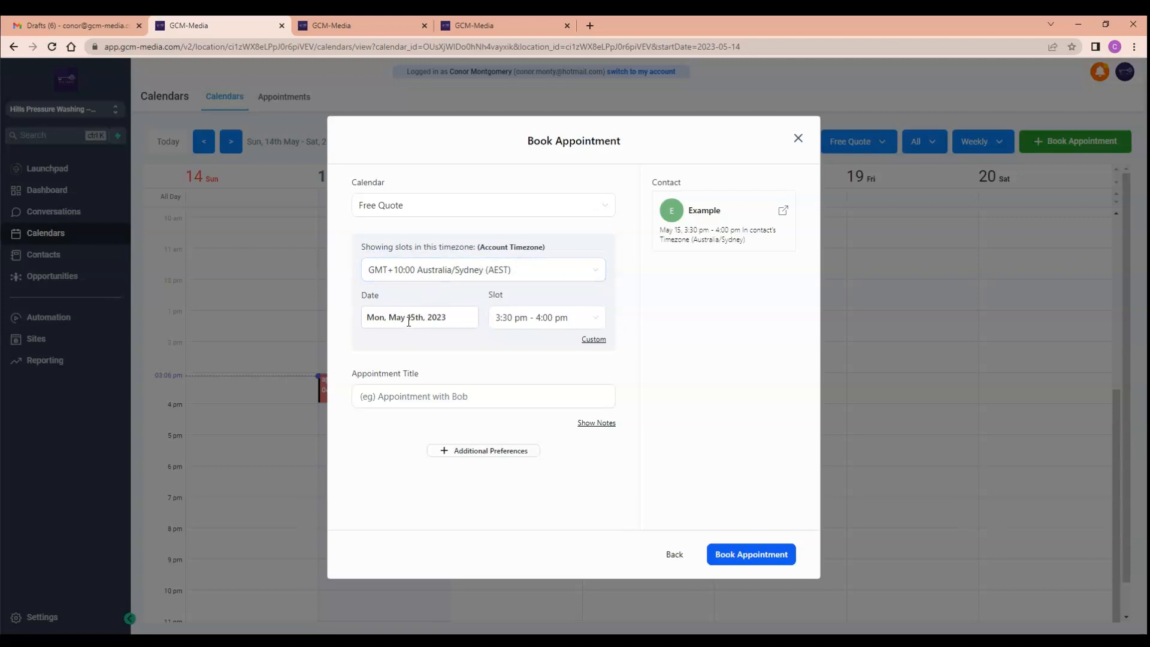
Switch the appointment to custom start and end times.
left_click(590, 346)
left_click(588, 344)
left_click(502, 318)
left_click(565, 324)
left_click(592, 339)
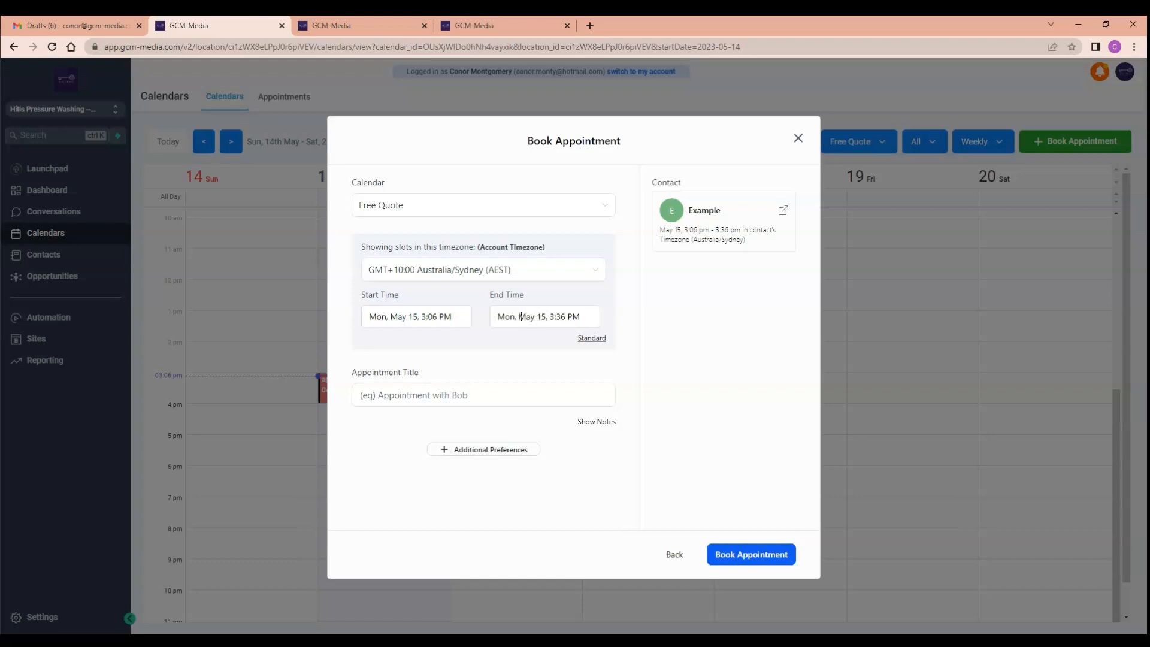
Set the start time to Mon, May 15, 3:00 PM.
left_click(433, 318)
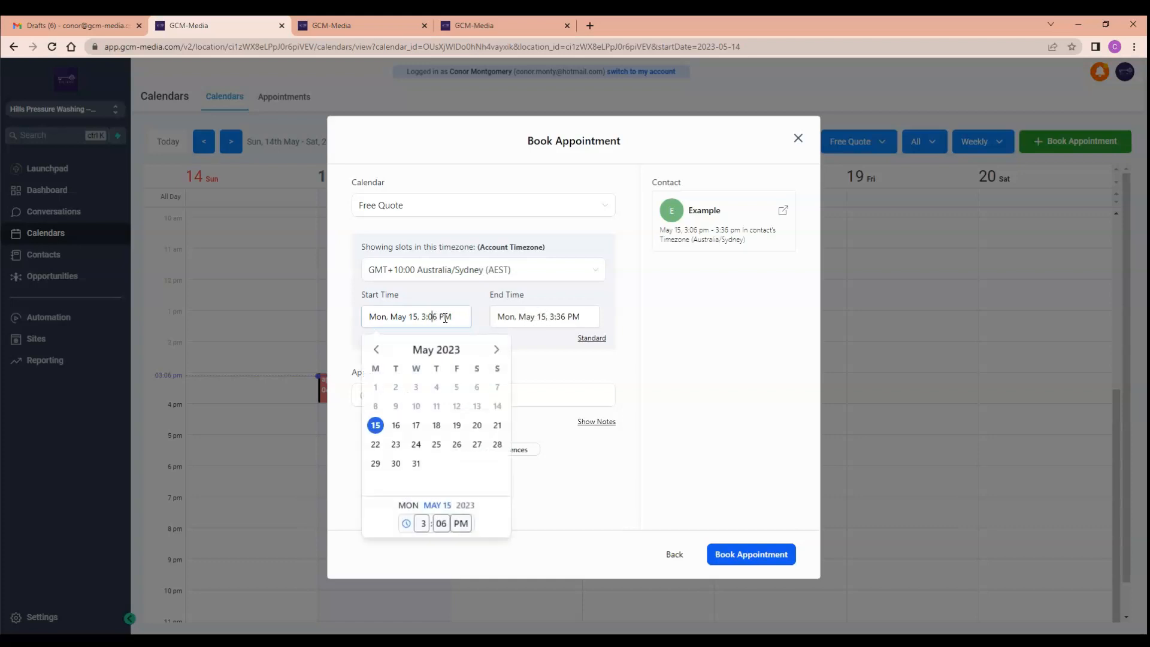
left_click(438, 316)
key("BackSpace")
type("0")
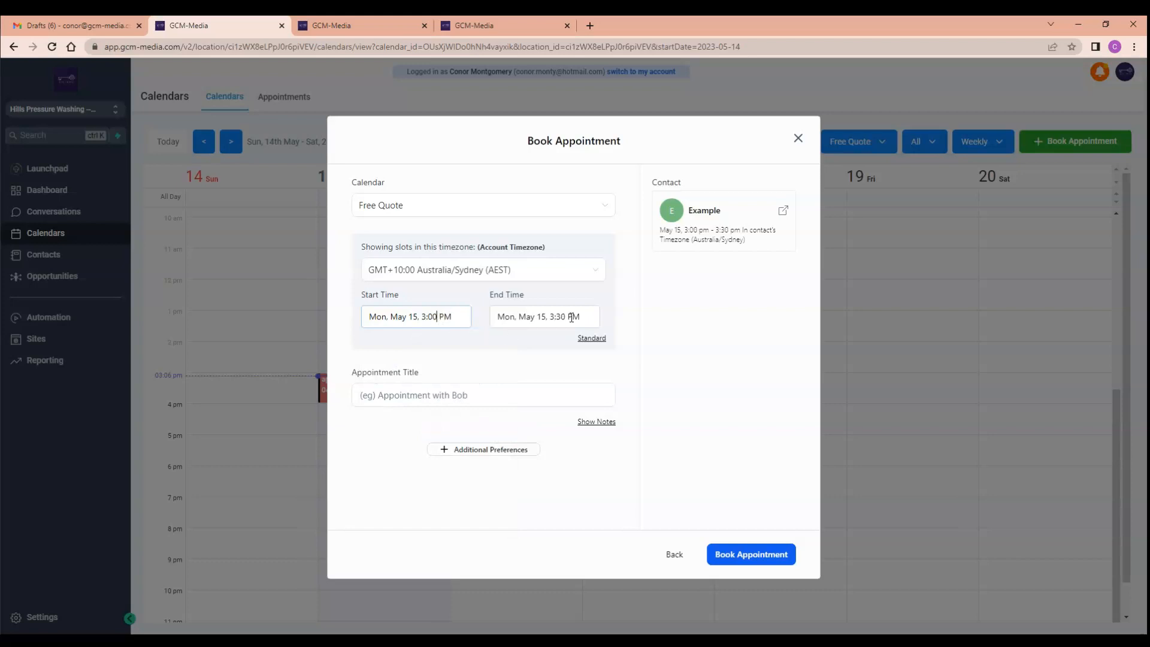
Try to edit the end time.
left_click(566, 317)
key("BackSpace")
key("BackSpace")
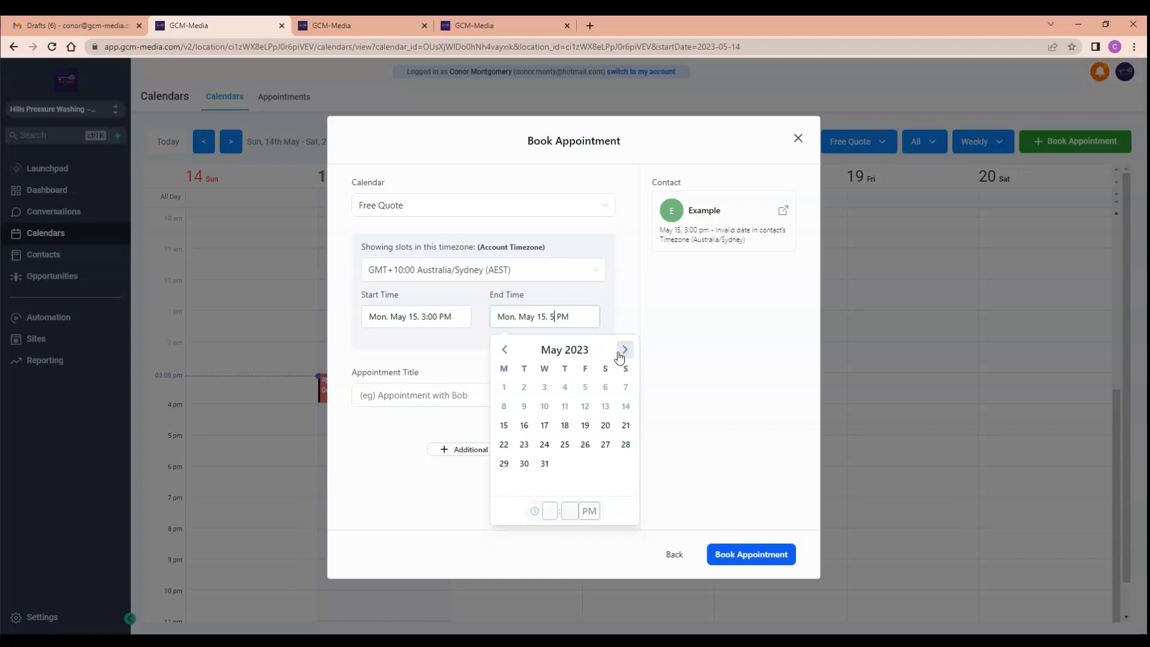
left_click(731, 361)
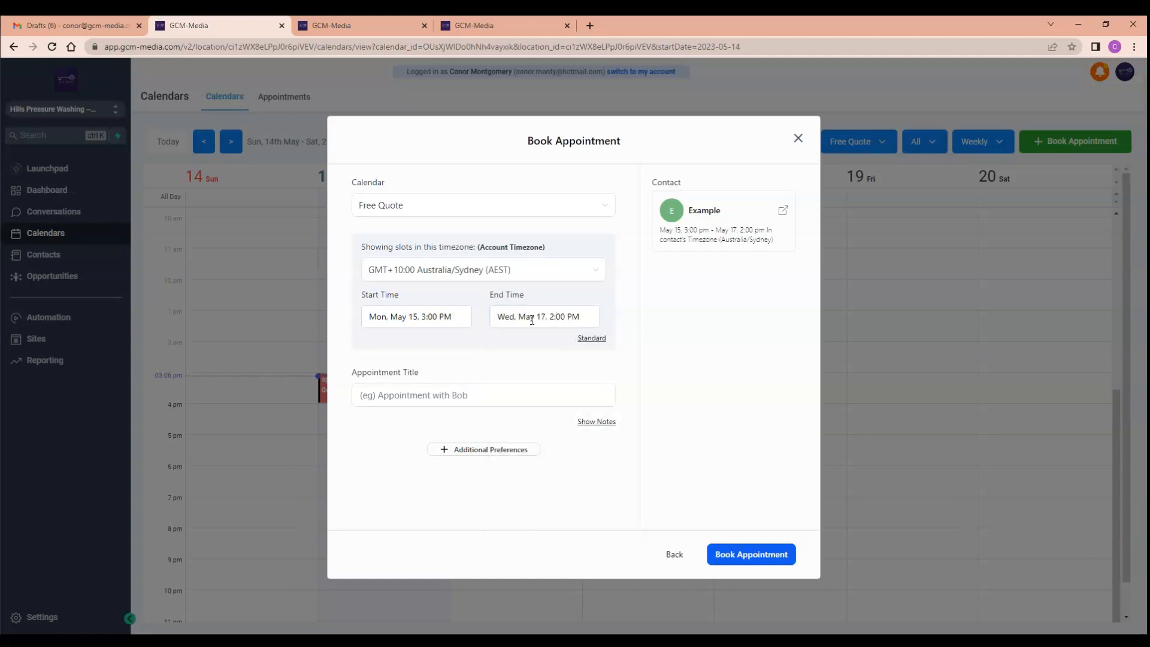
Set the end time to Mon, May 15, 5:00 PM.
left_click(554, 318)
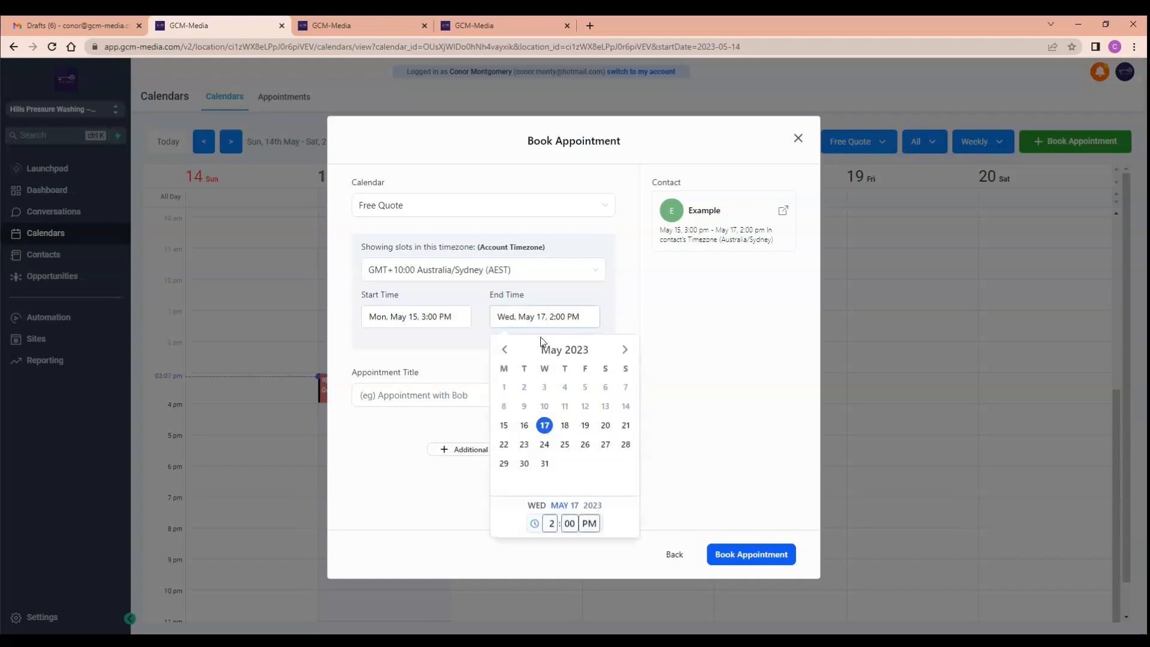
left_click(508, 424)
left_click(561, 319)
double_click(562, 318)
key("BackSpace")
key("BackSpace")
key("BackSpace")
type("5:00")
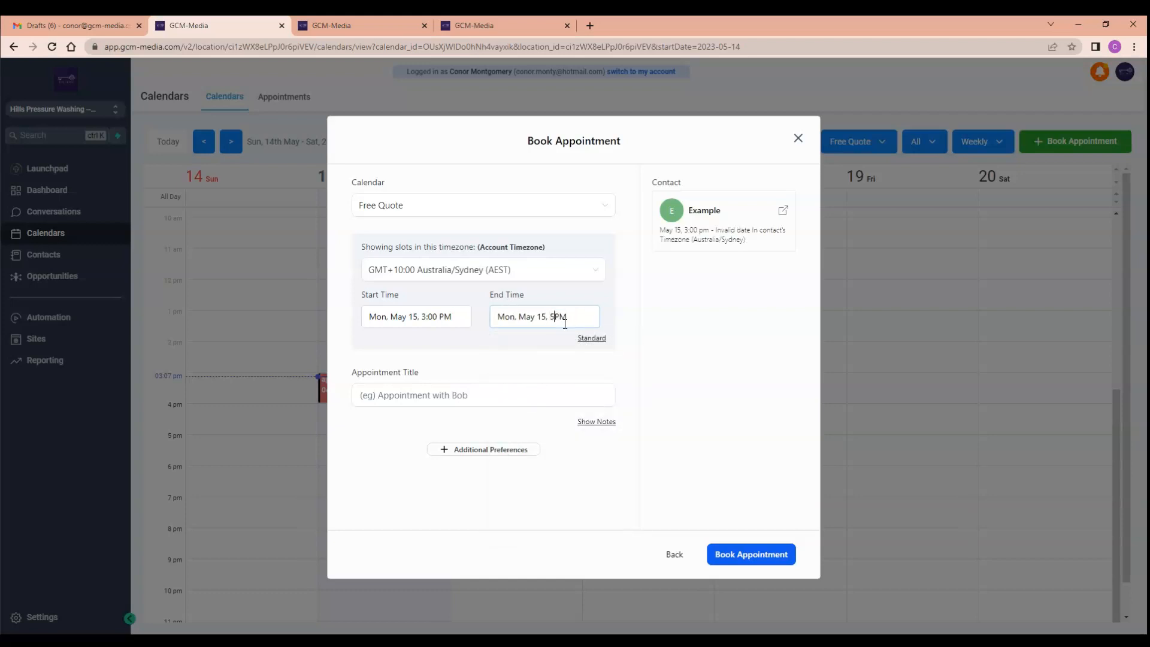
Title the appointment "RYAN booked appointment" and book it.
left_click(456, 396)
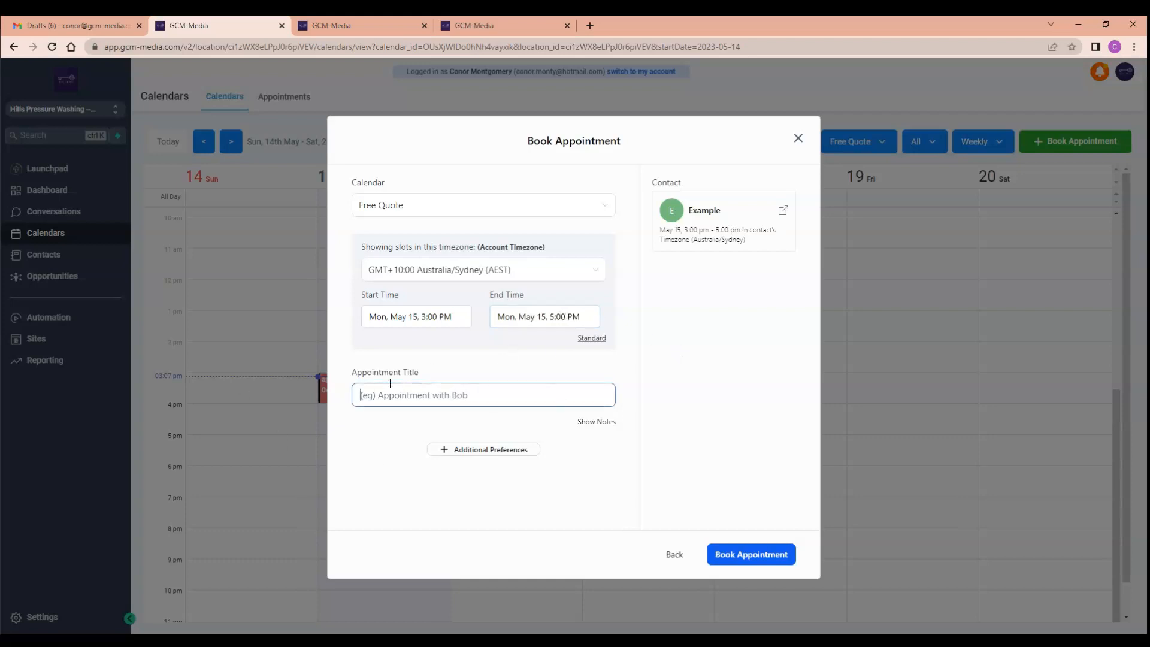
type("RY")
key("BackSpace")
type("RYAN")
type(" bno")
type("ookl")
type("ed app")
type("ointment")
left_click(743, 555)
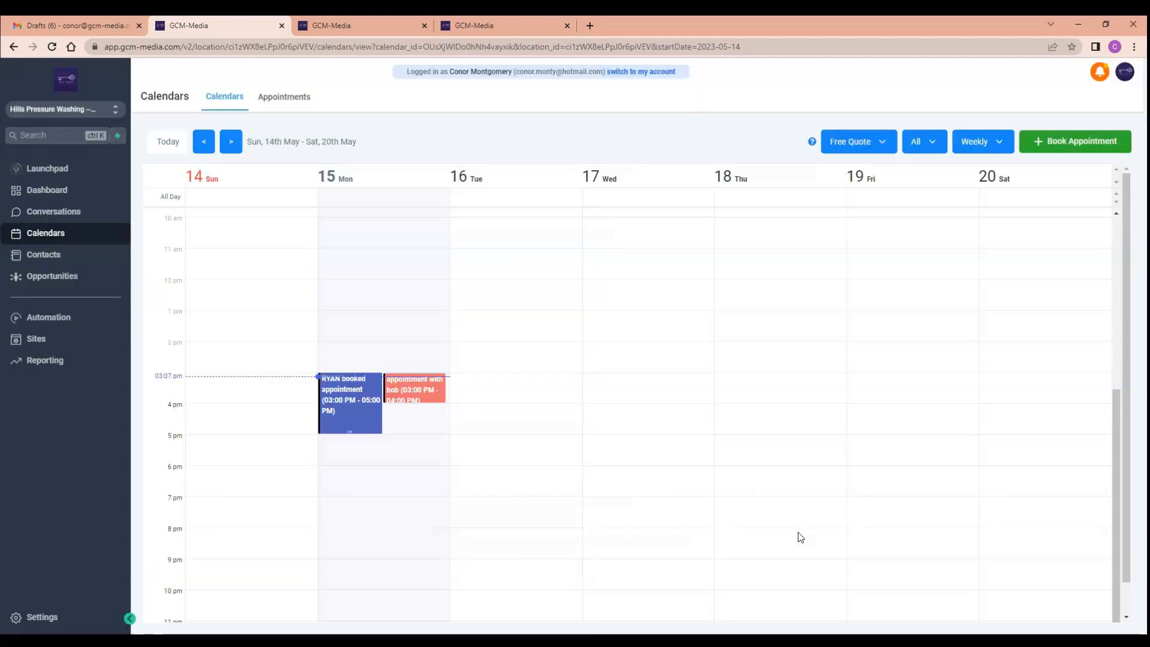
Open the RYAN booked appointment and cancel it.
left_click(347, 403)
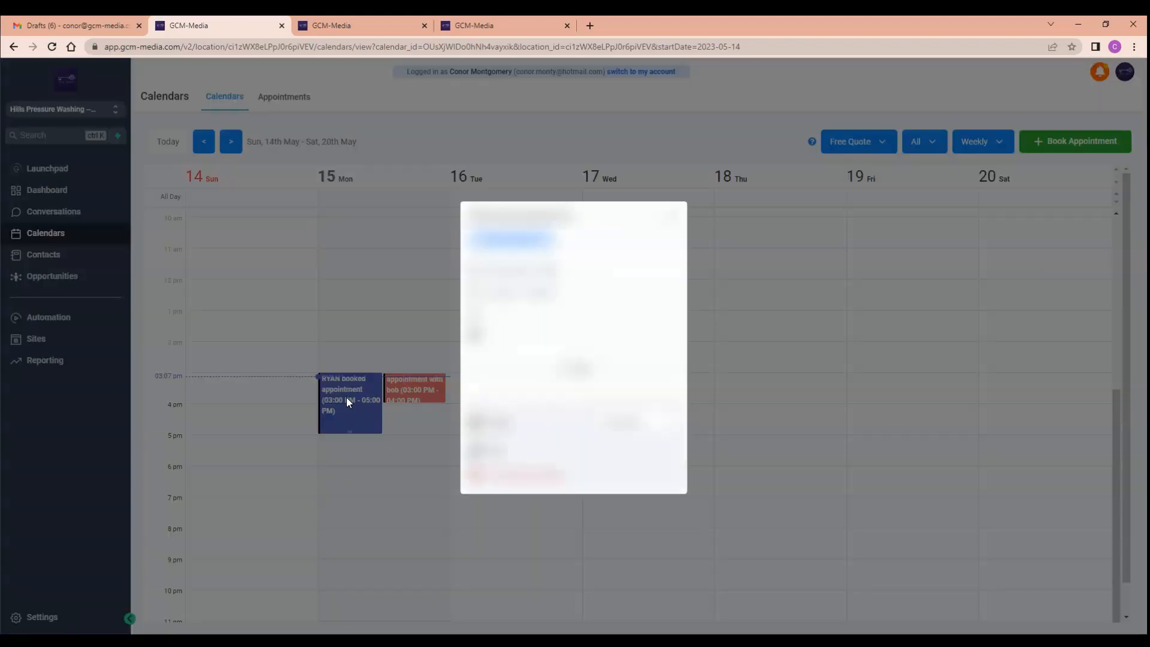
left_click(531, 476)
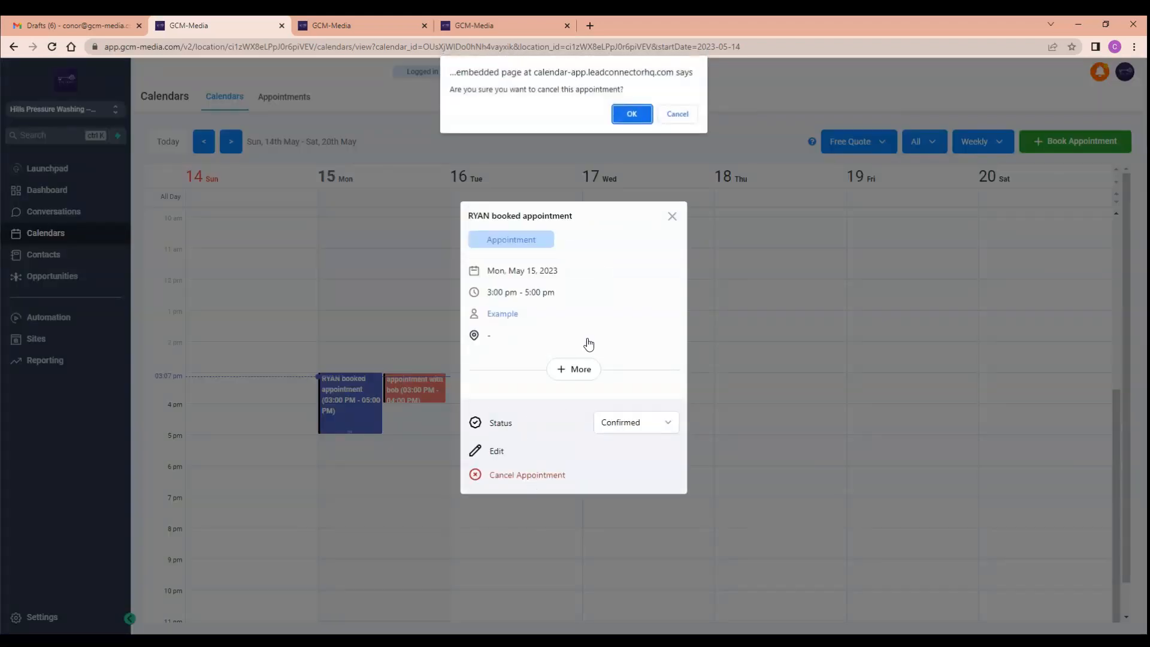
left_click(631, 116)
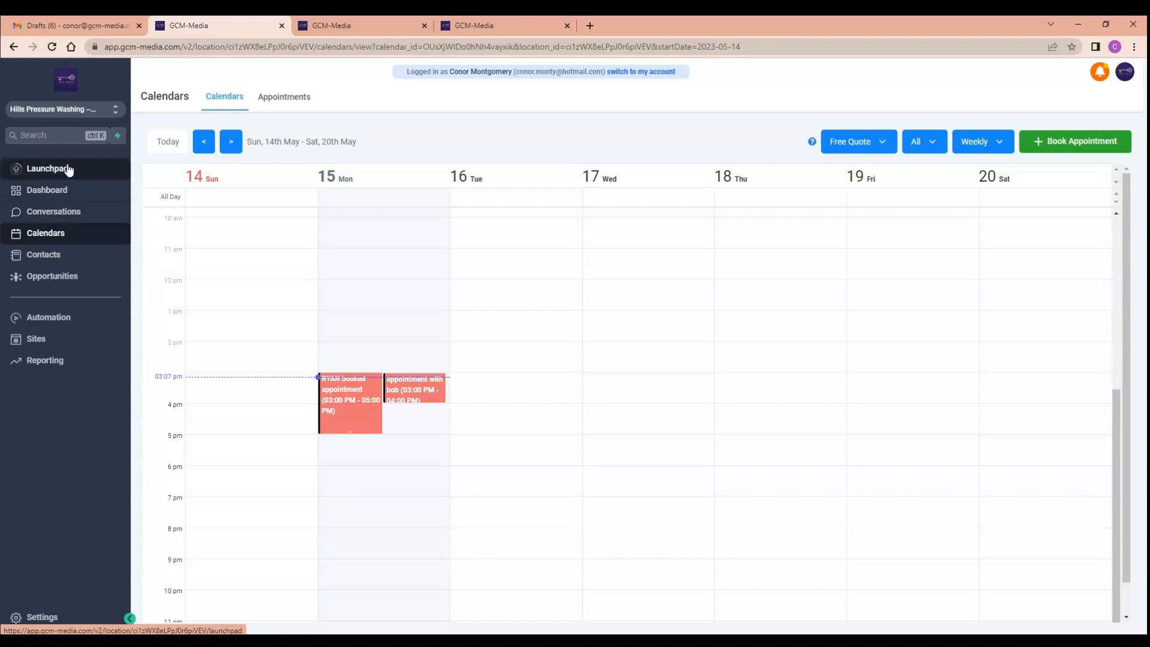
Visit the Contacts and Opportunities pages and return to the calendar.
left_click(78, 261)
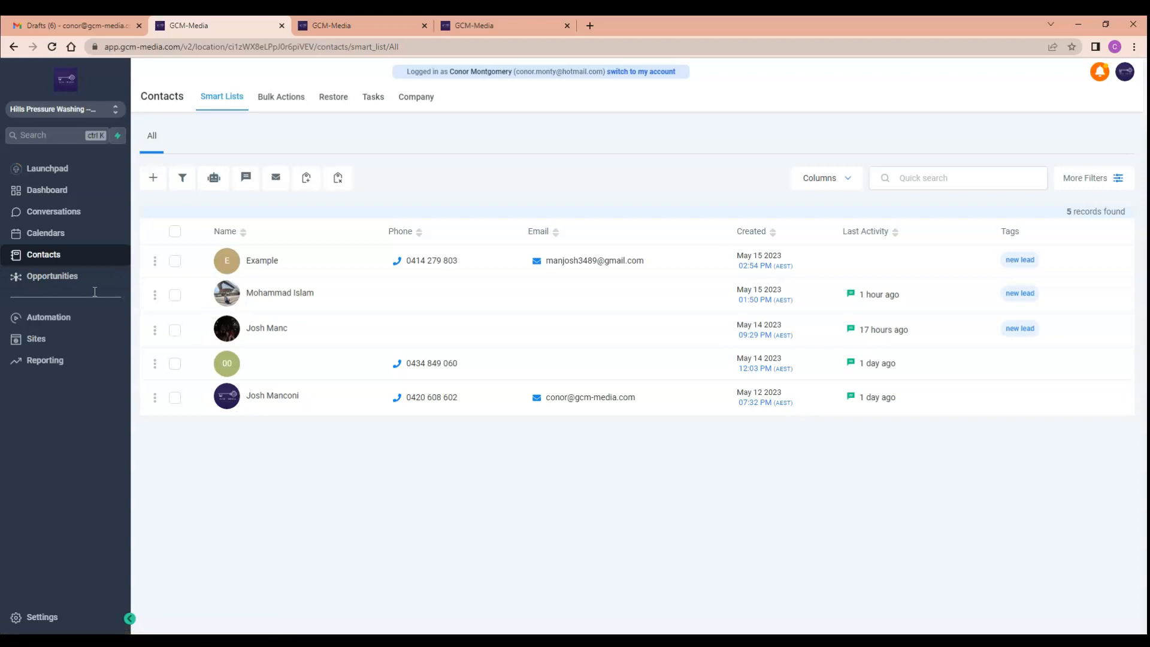
left_click(67, 279)
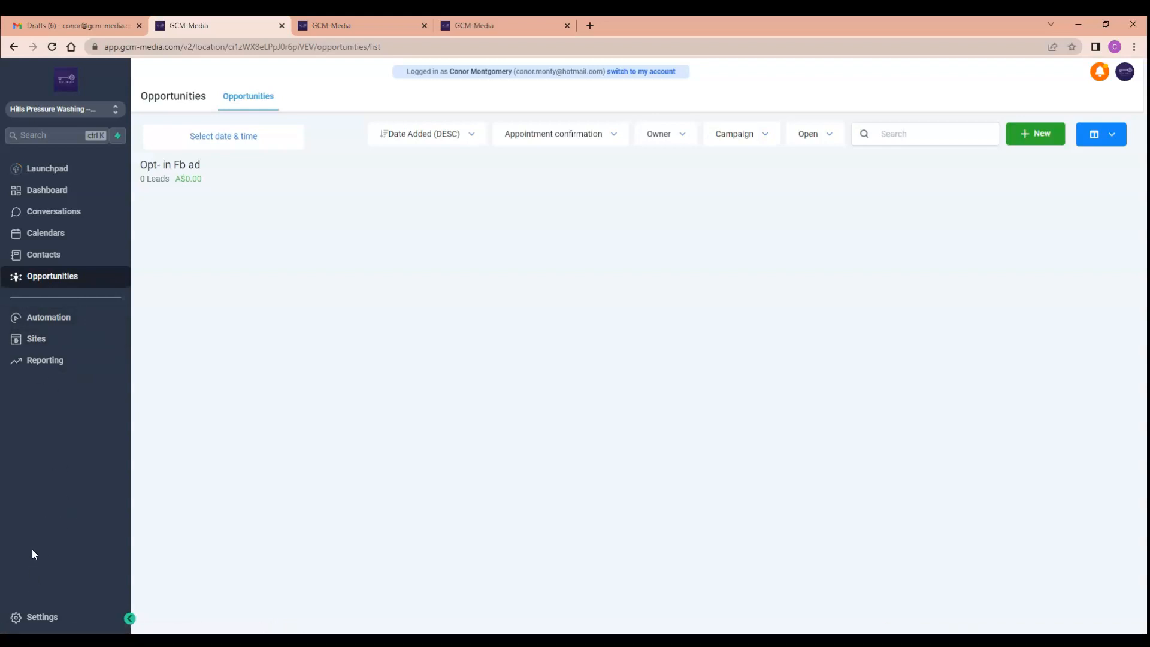
left_click(78, 233)
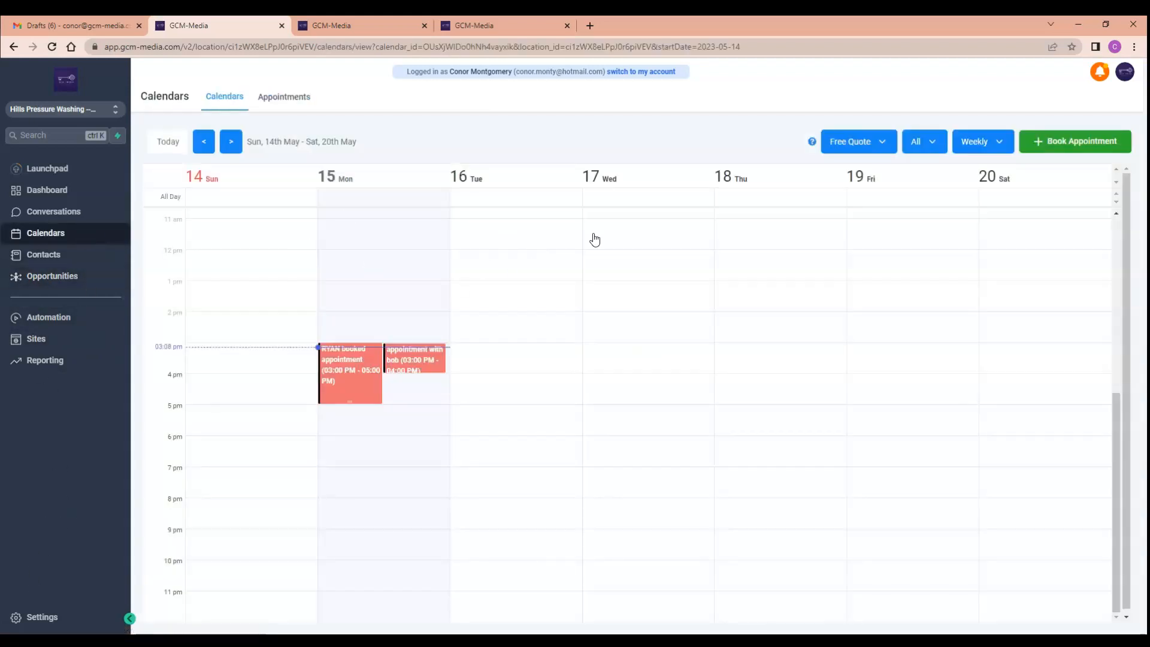